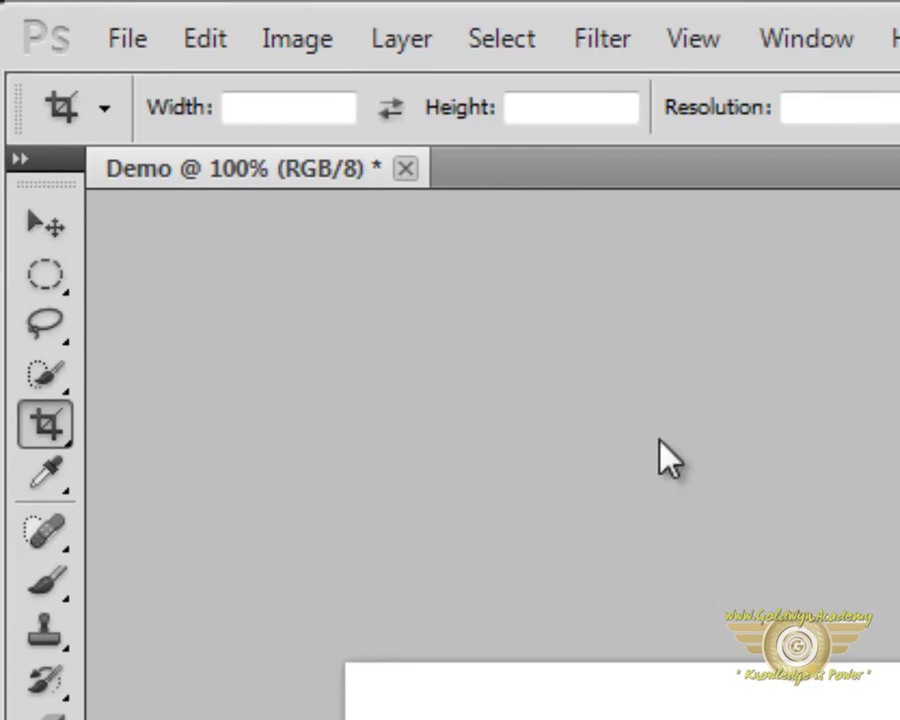
Switch to Adobe Bridge to browse media files and decline enabling the "encore-5.0" extension
click(133, 45)
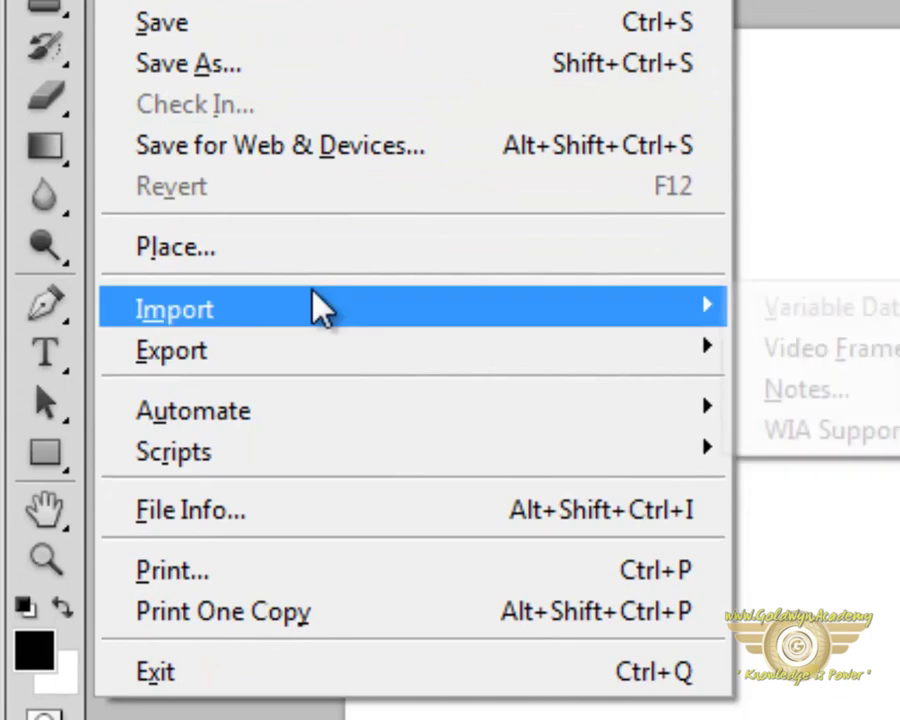
mouse_move(316, 357)
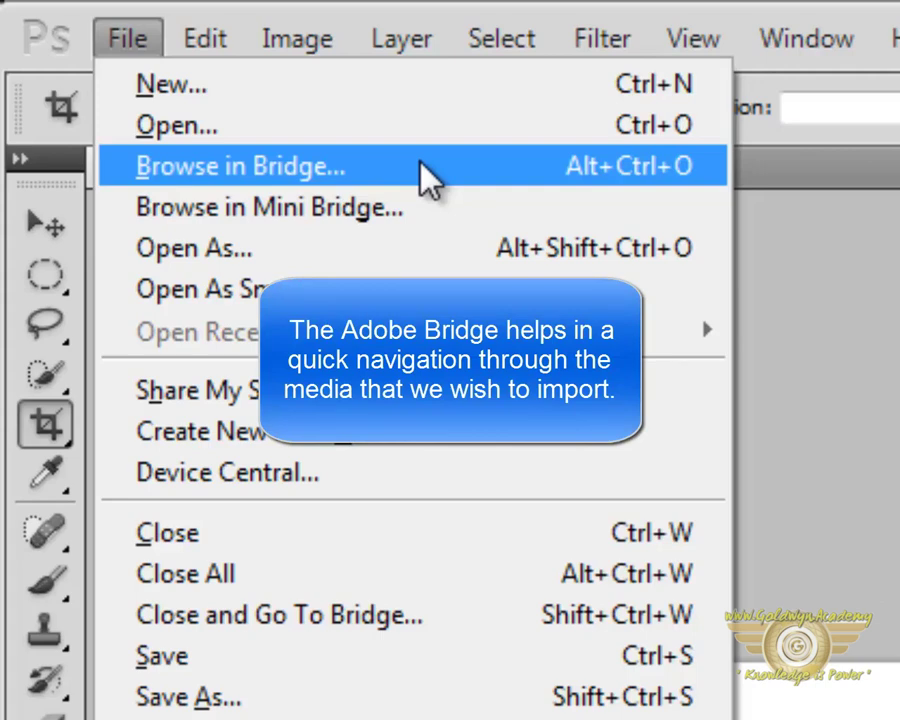
click(422, 168)
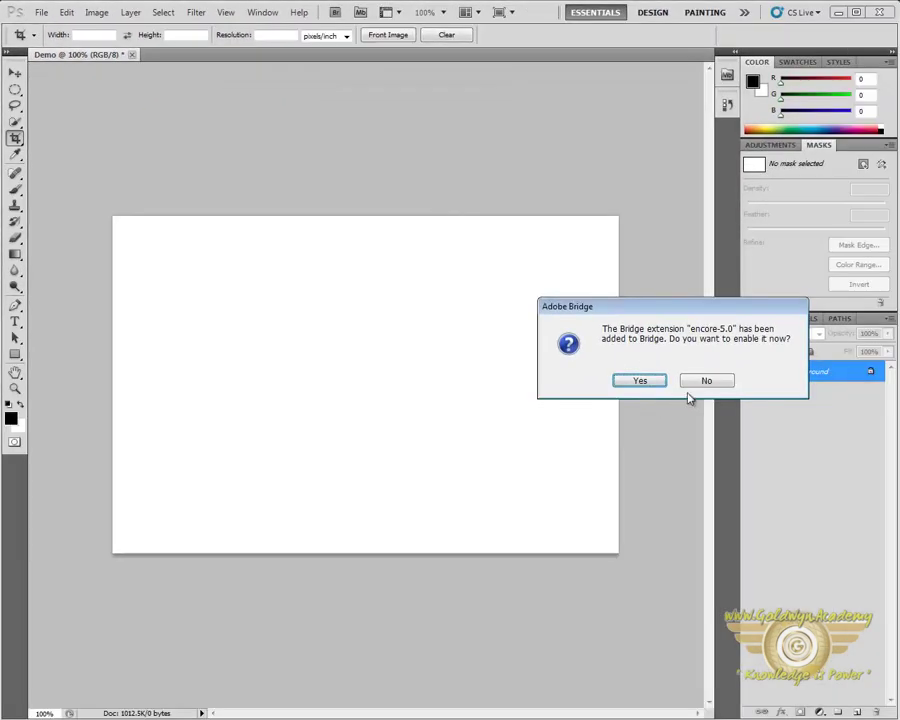
click(697, 380)
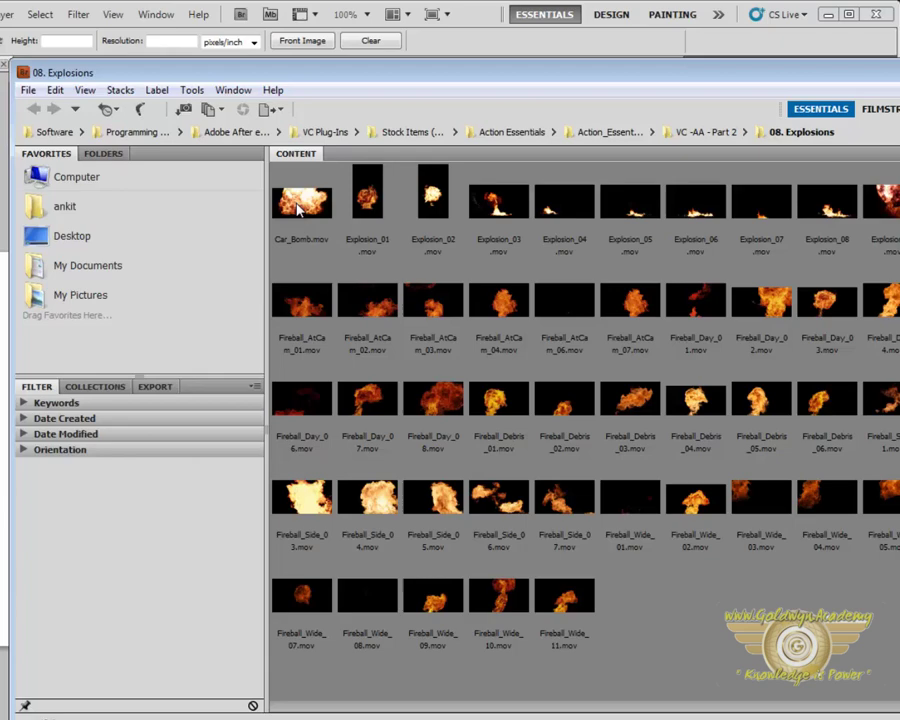
Select Car_Bomb.mov in the 08. Explosions folder and play its preview
click(300, 206)
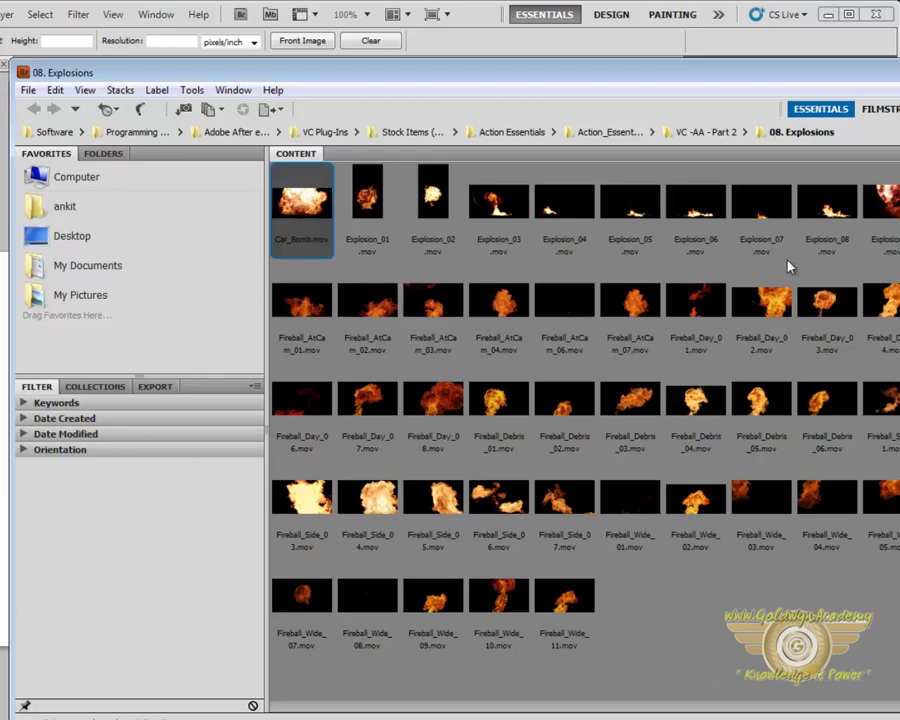
drag(899, 78, 424, 94)
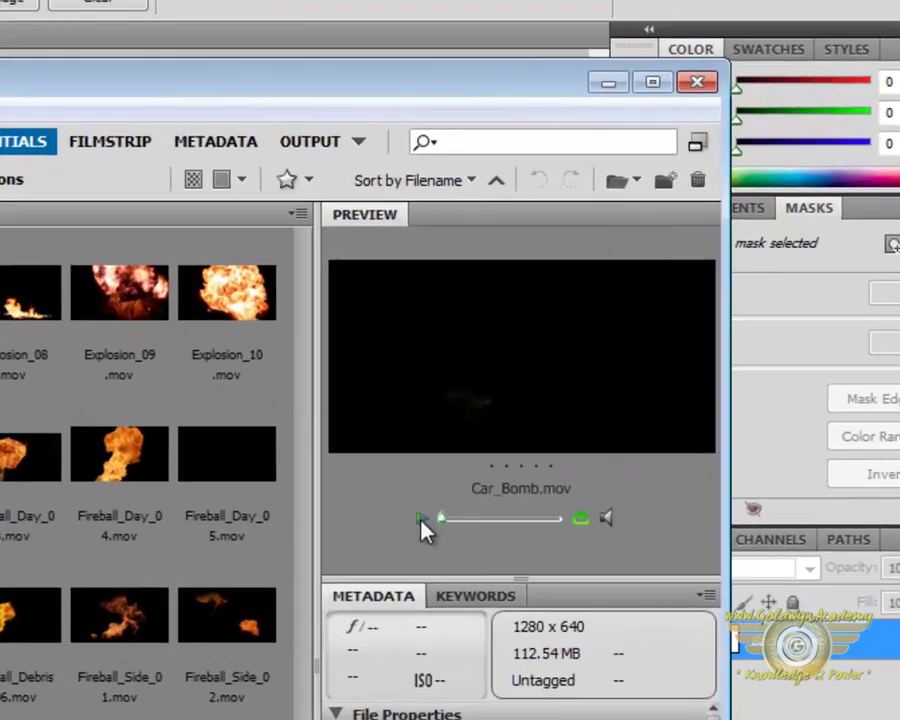
click(420, 518)
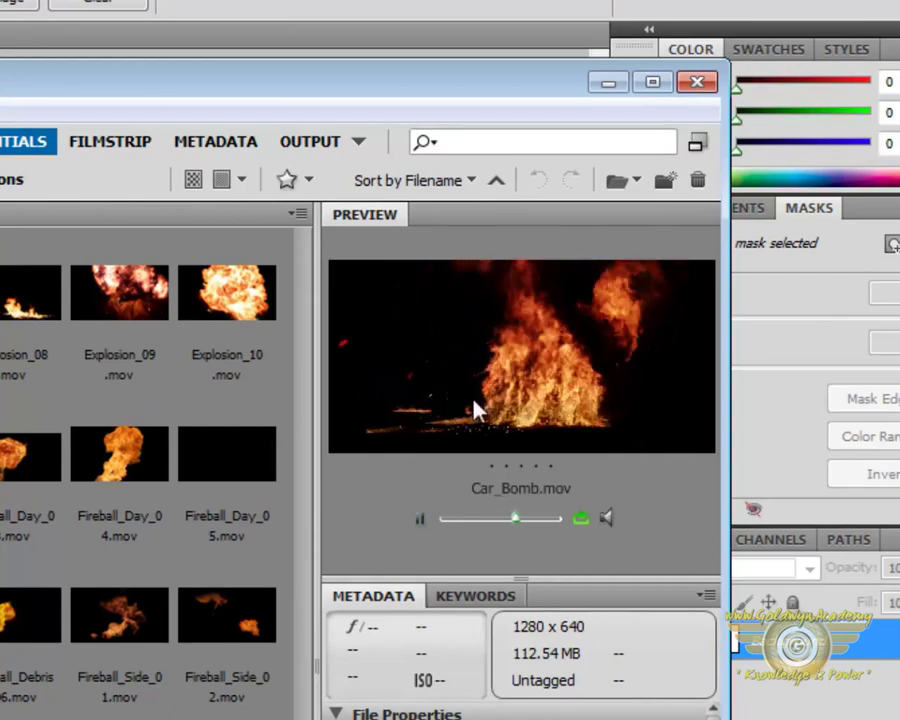
double_click(54, 94)
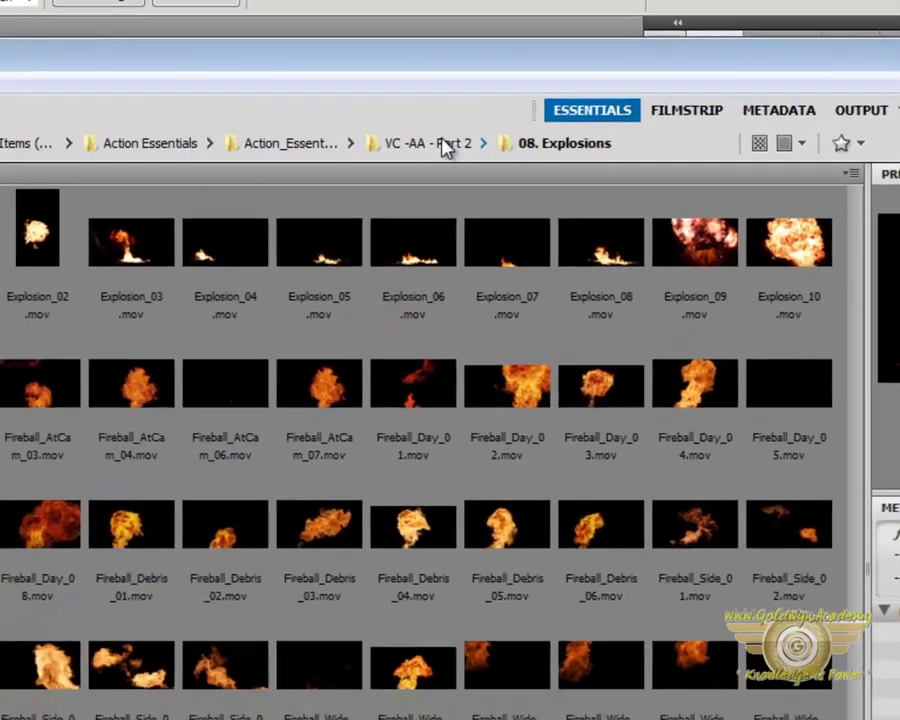
Go up to the VC -AA - Part 2 folder, browse the surrounding folders and return to Photoshop
click(445, 147)
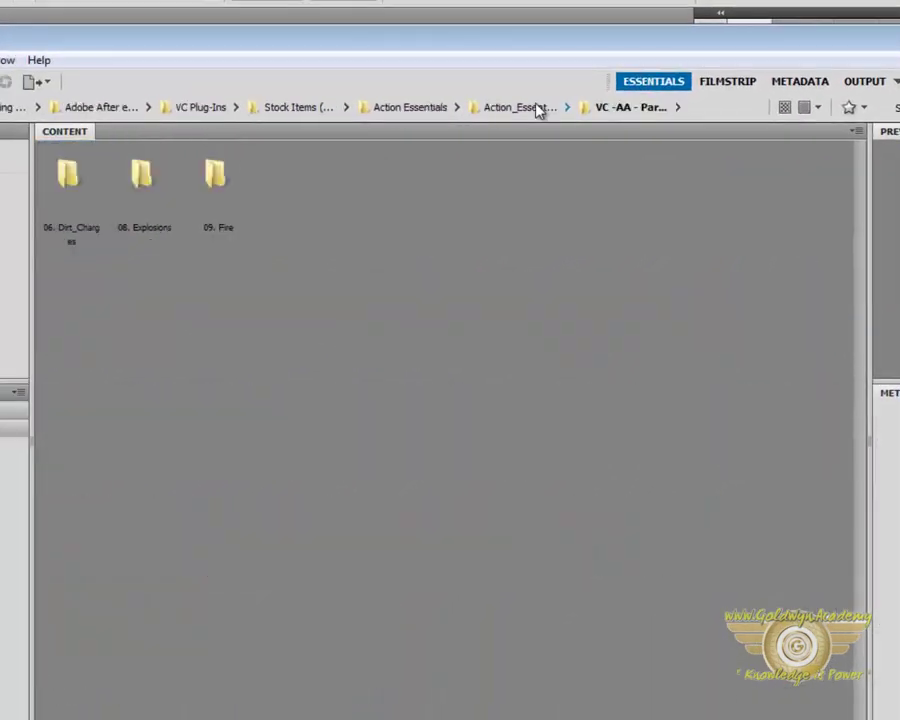
click(74, 215)
click(215, 185)
click(410, 107)
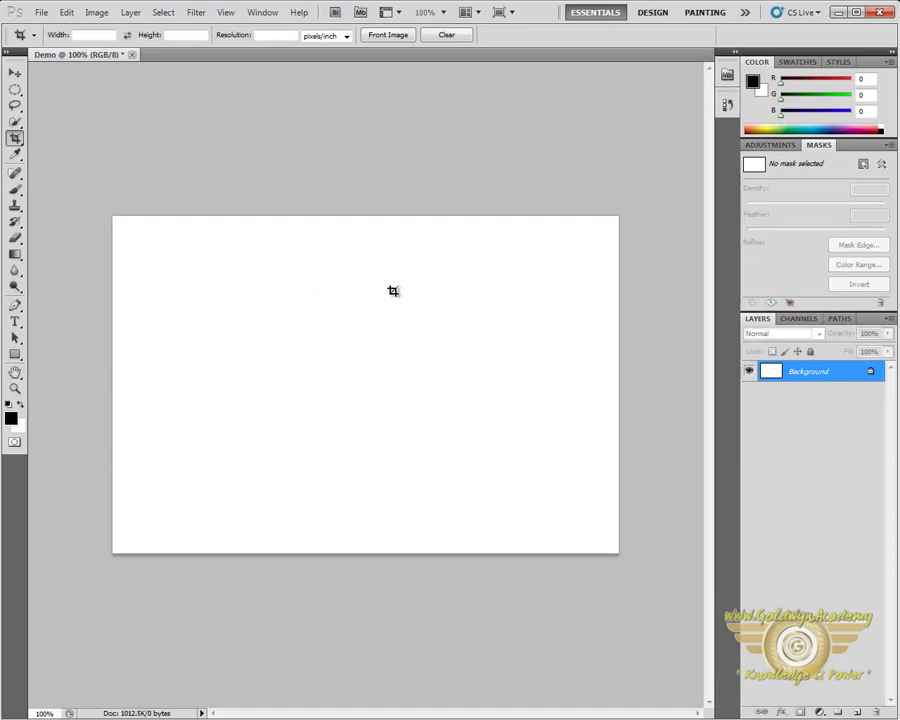
Fill the white canvas of the Demo document with the foreground color
click(67, 13)
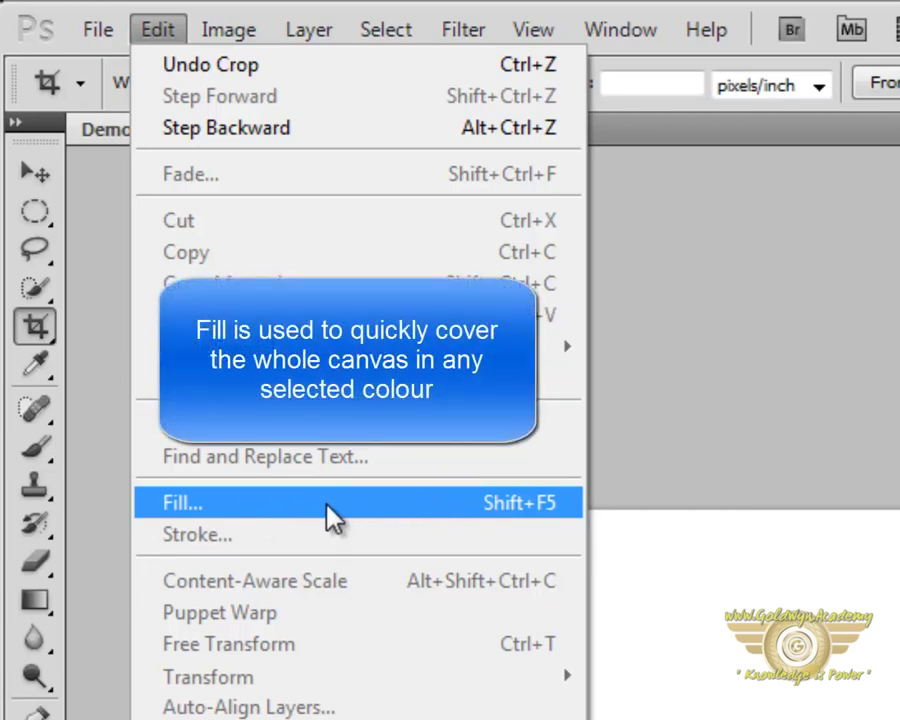
click(800, 688)
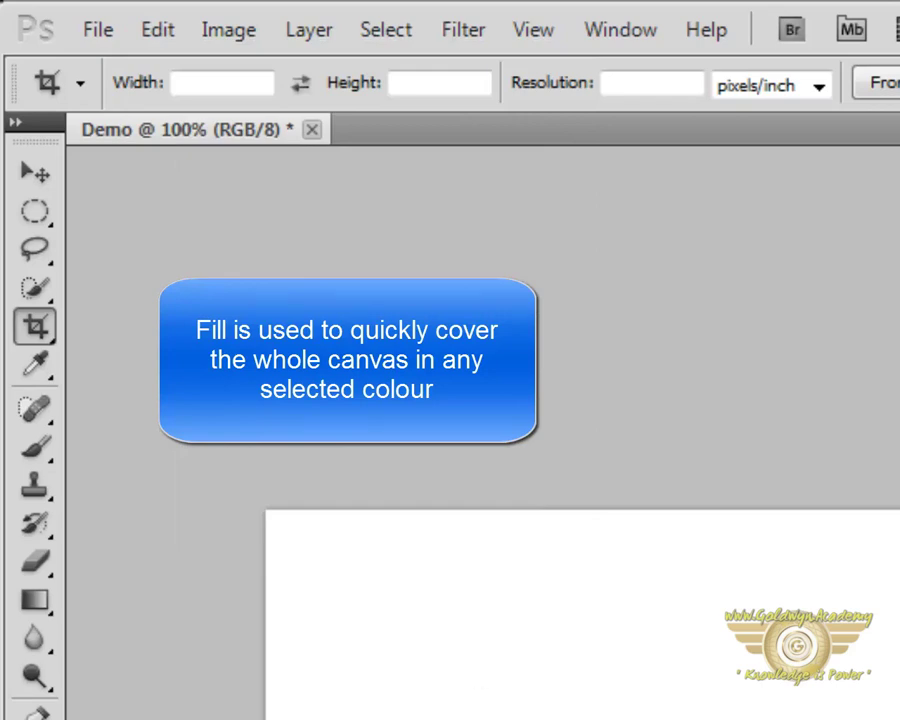
click(178, 29)
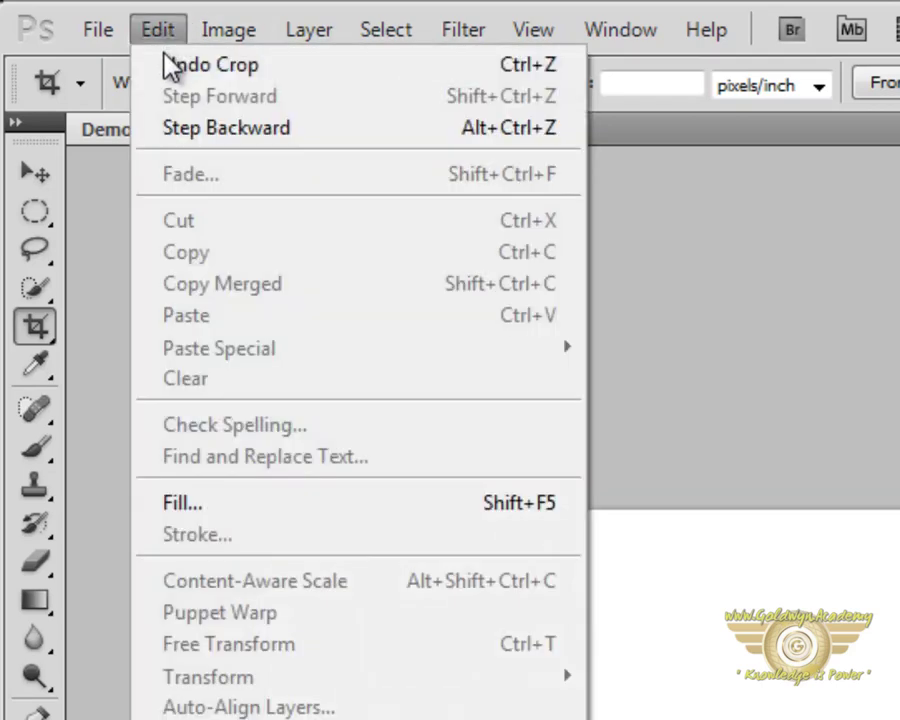
click(246, 514)
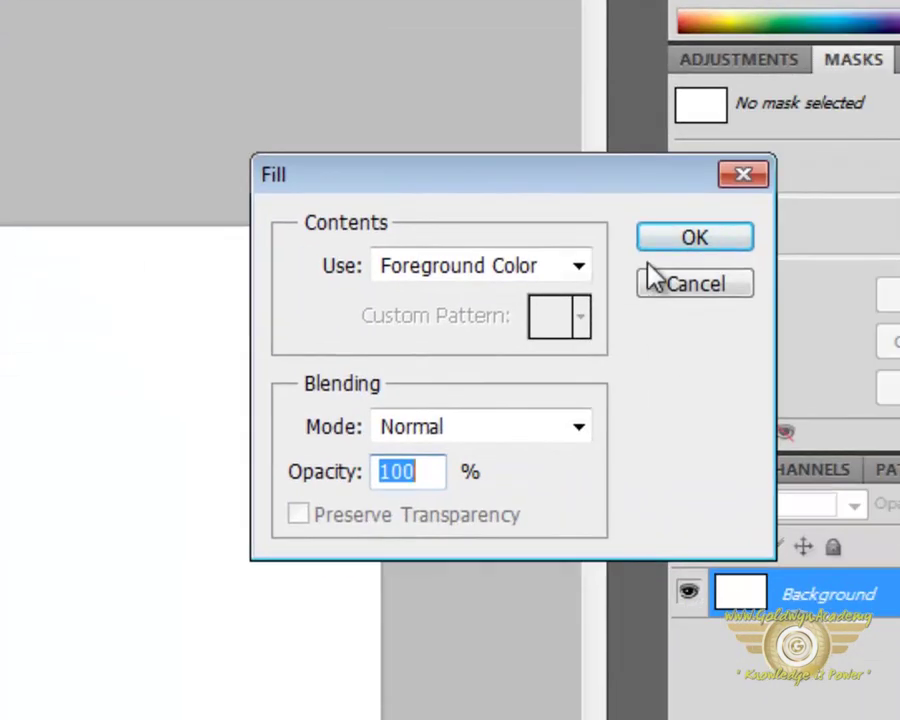
click(580, 267)
click(580, 267)
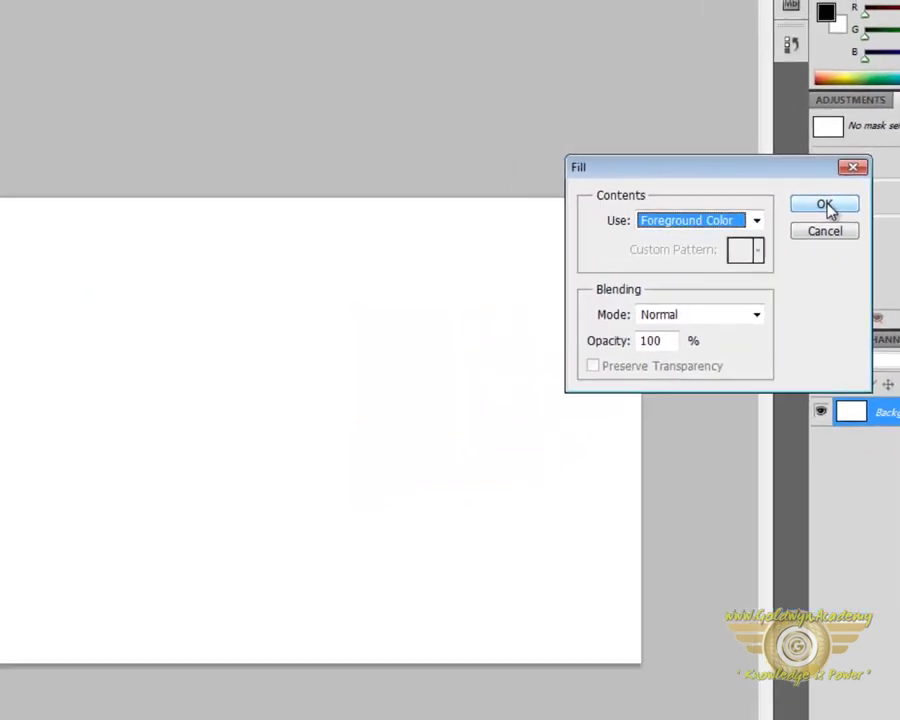
click(826, 206)
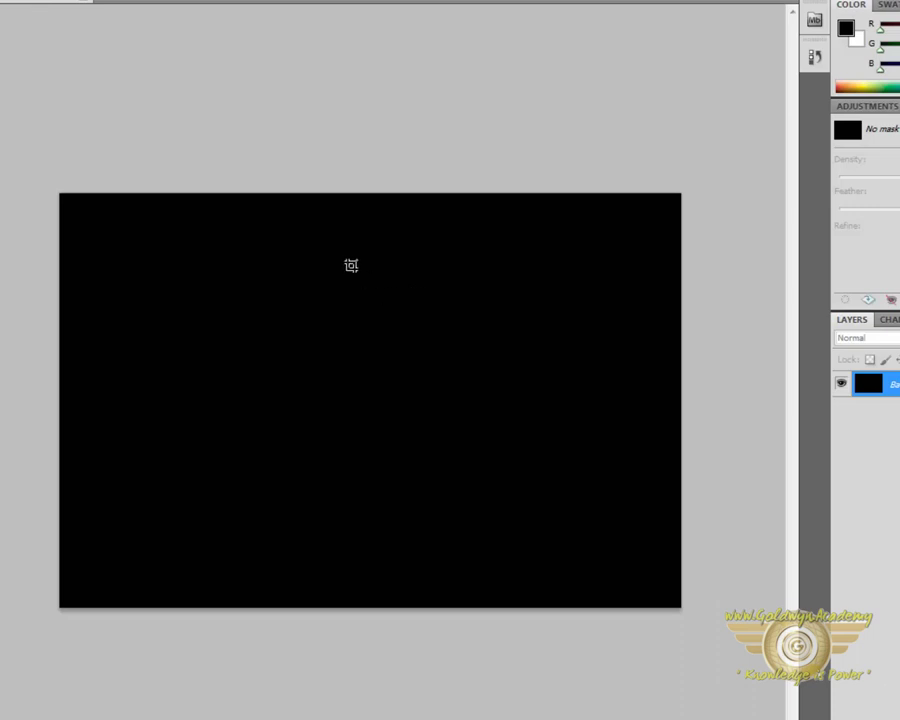
Fill the canvas again, using the background color as the fill contents
click(25, 0)
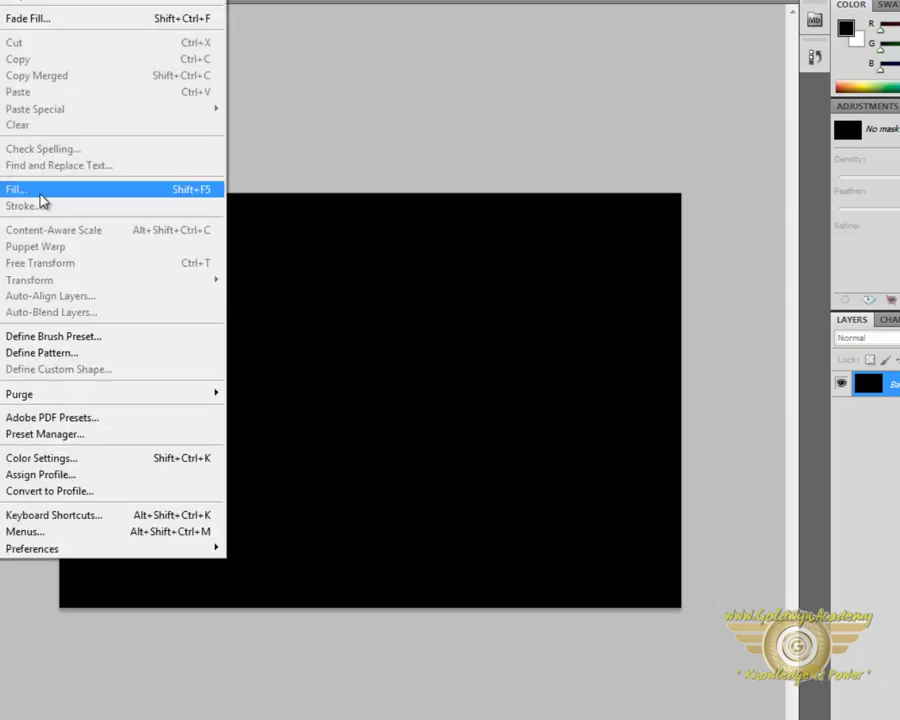
click(38, 190)
click(745, 228)
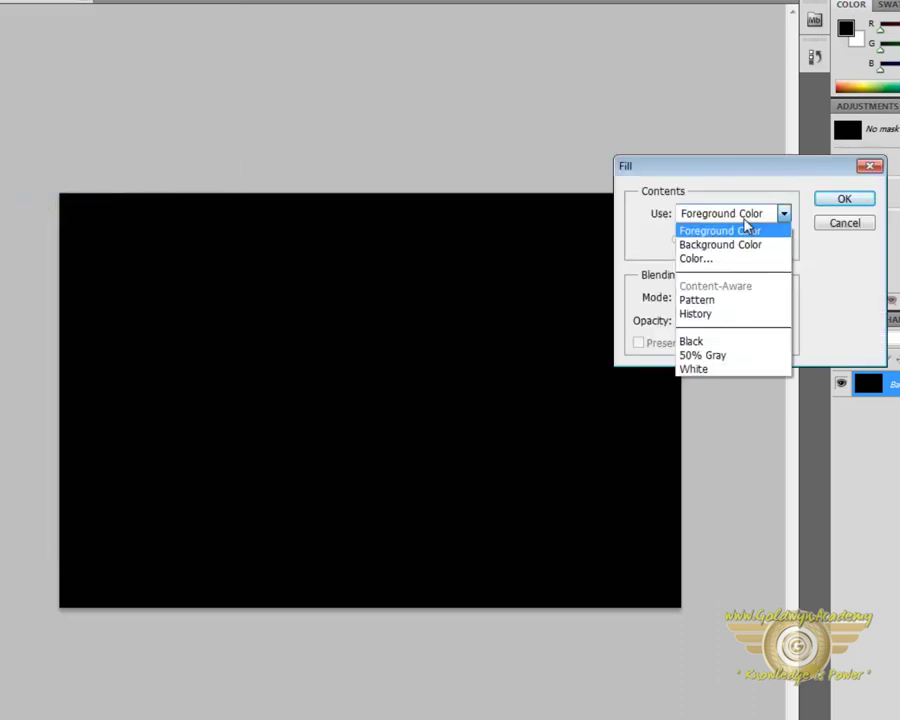
click(749, 249)
click(845, 200)
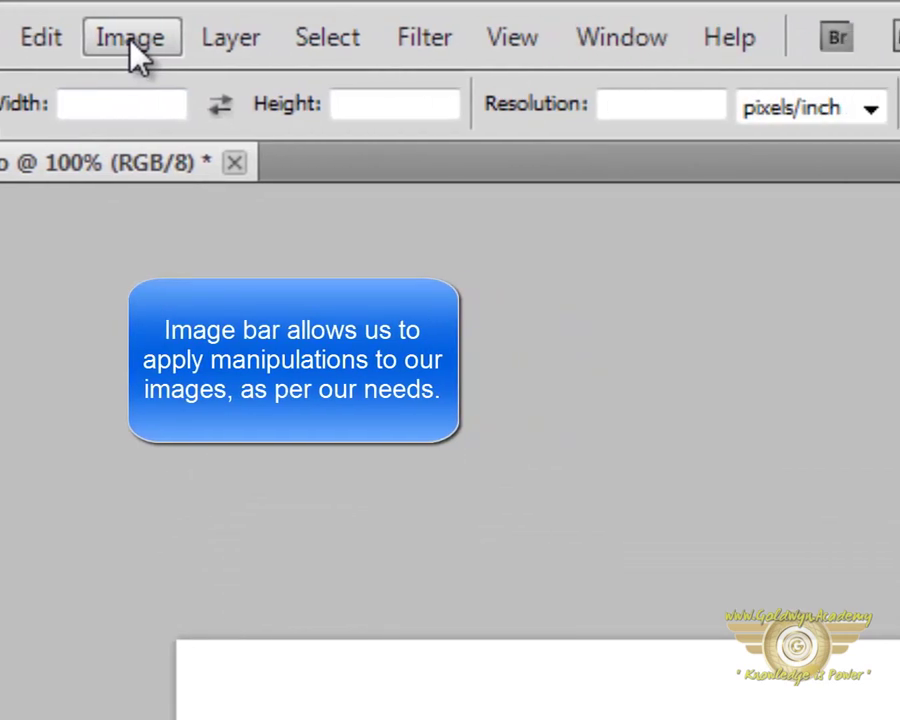
click(132, 40)
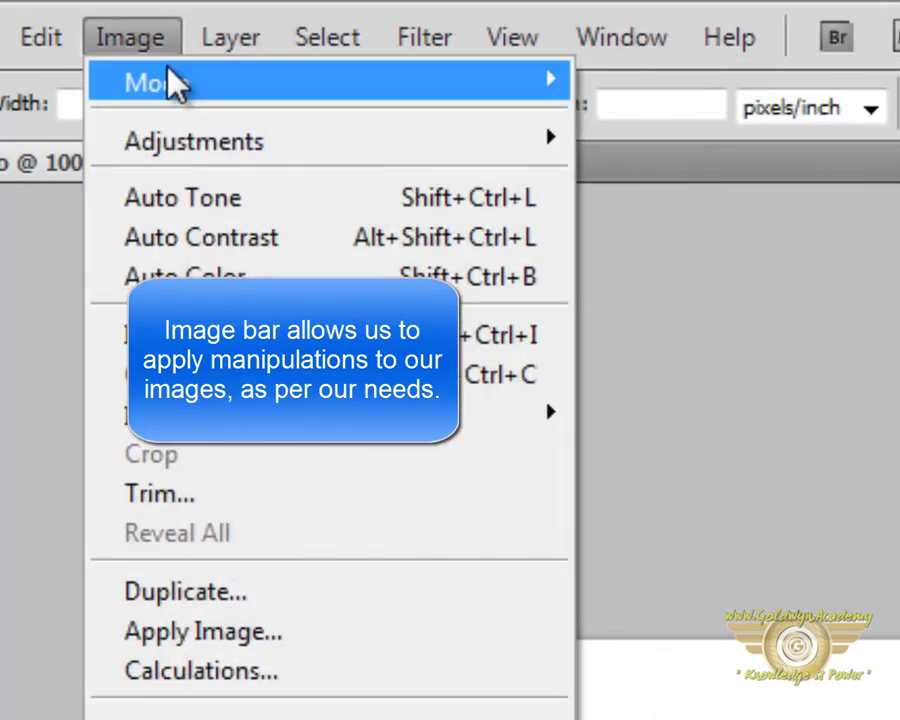
mouse_move(177, 74)
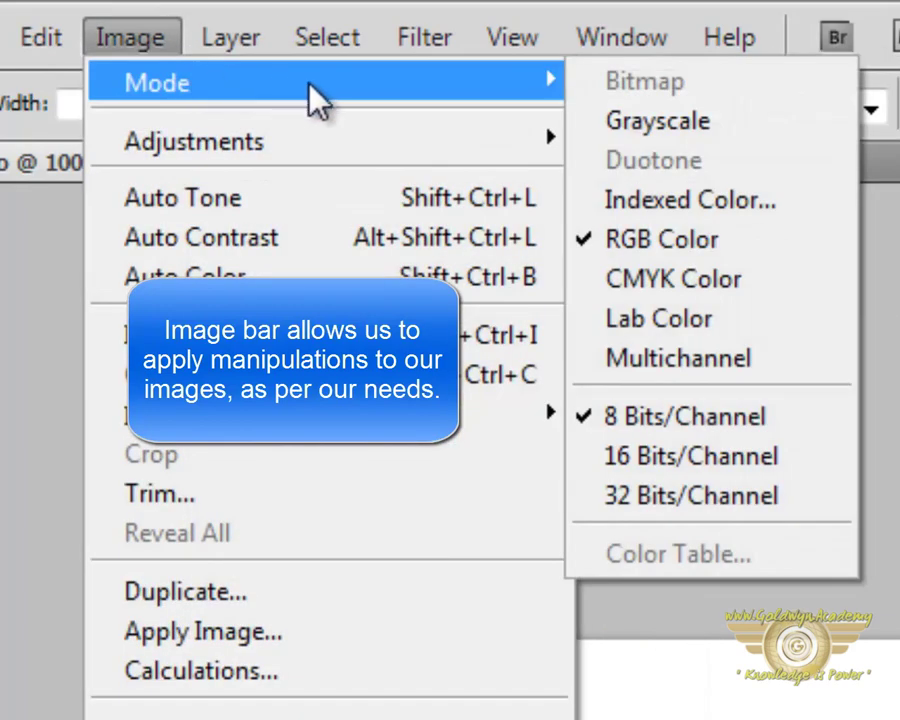
mouse_move(358, 151)
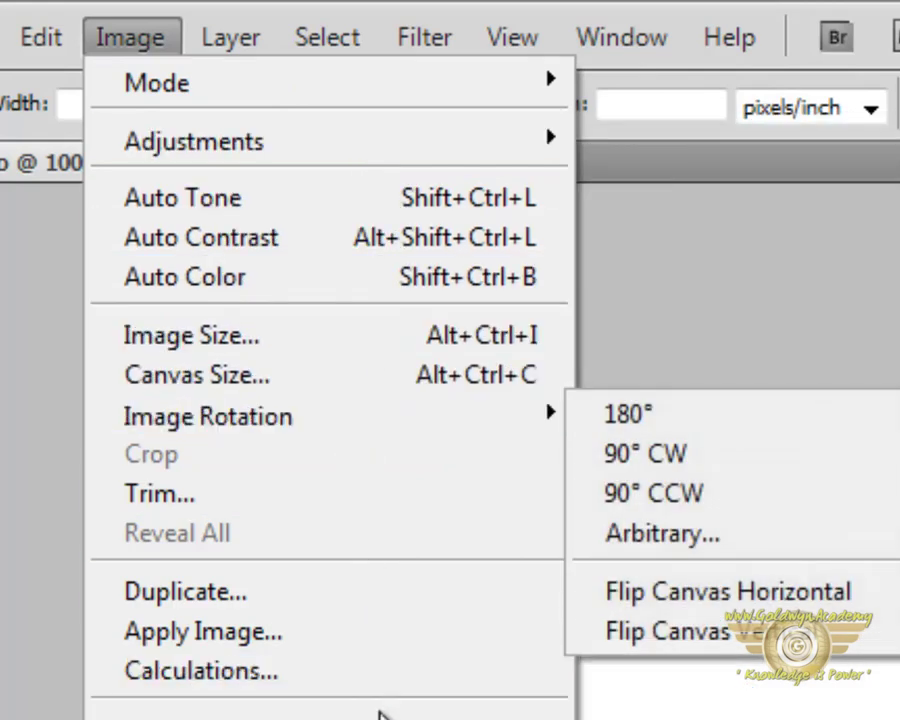
click(405, 597)
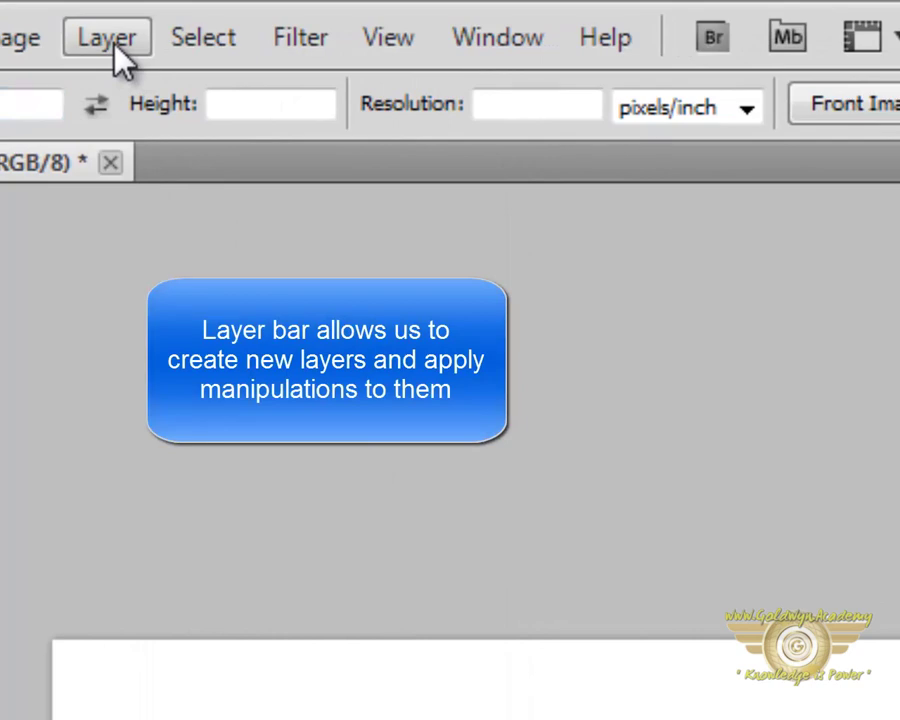
click(112, 47)
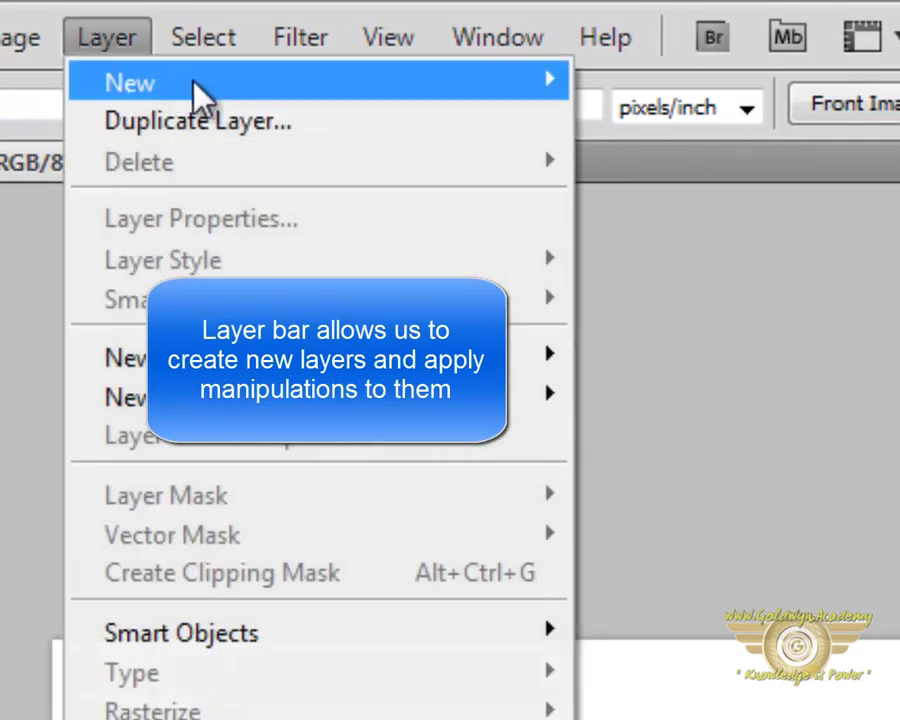
mouse_move(211, 94)
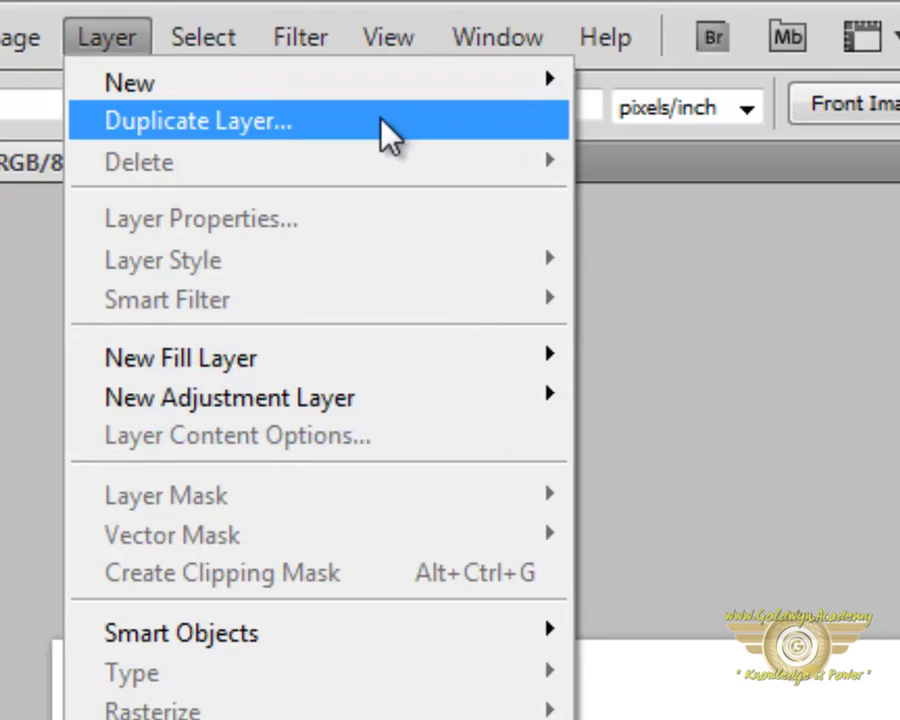
mouse_move(342, 376)
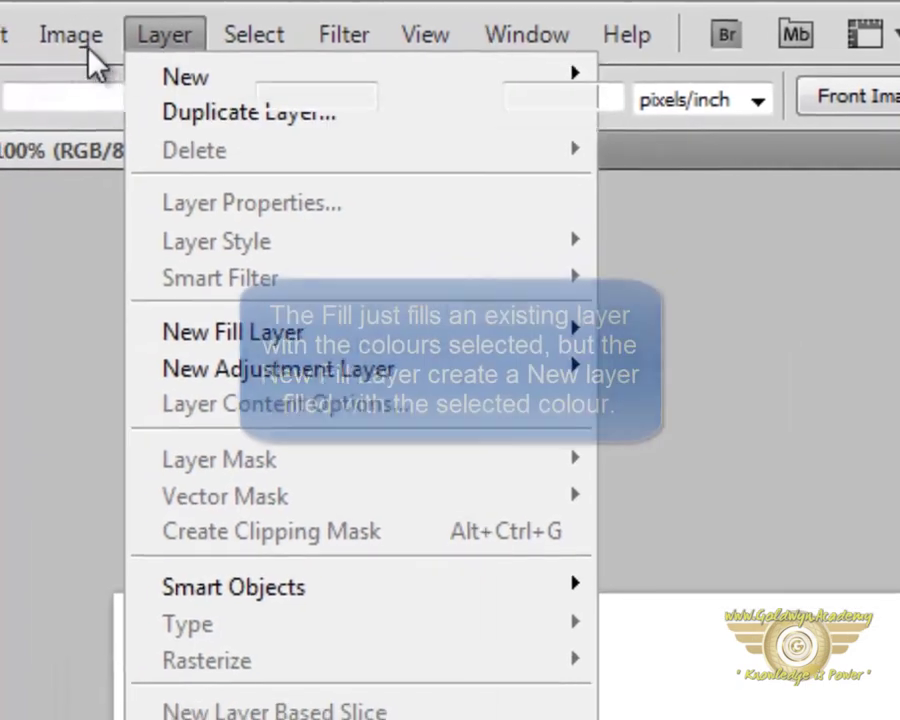
mouse_move(66, 30)
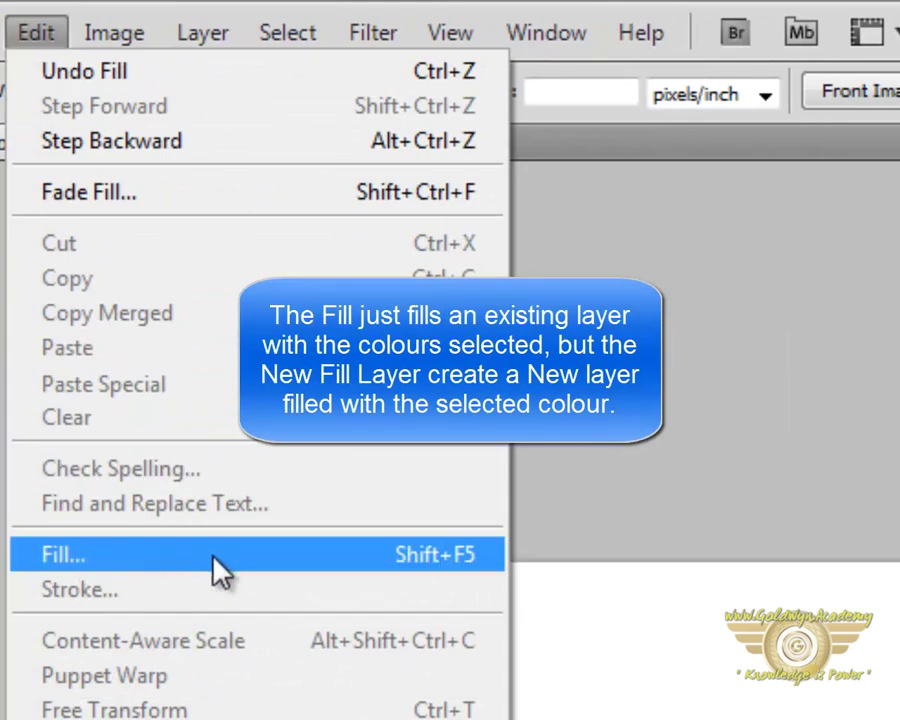
mouse_move(197, 28)
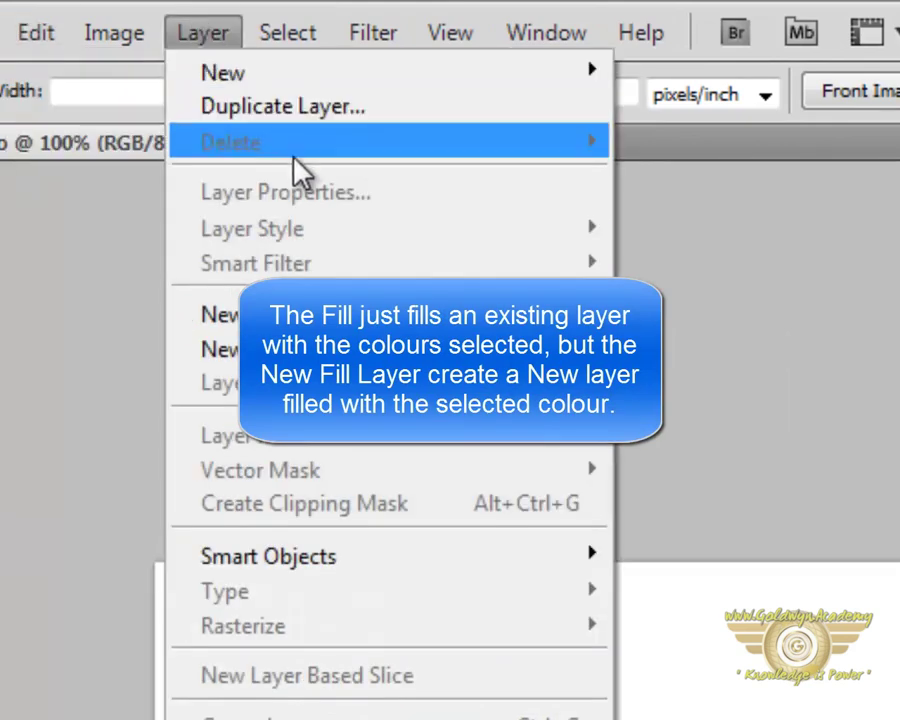
mouse_move(300, 313)
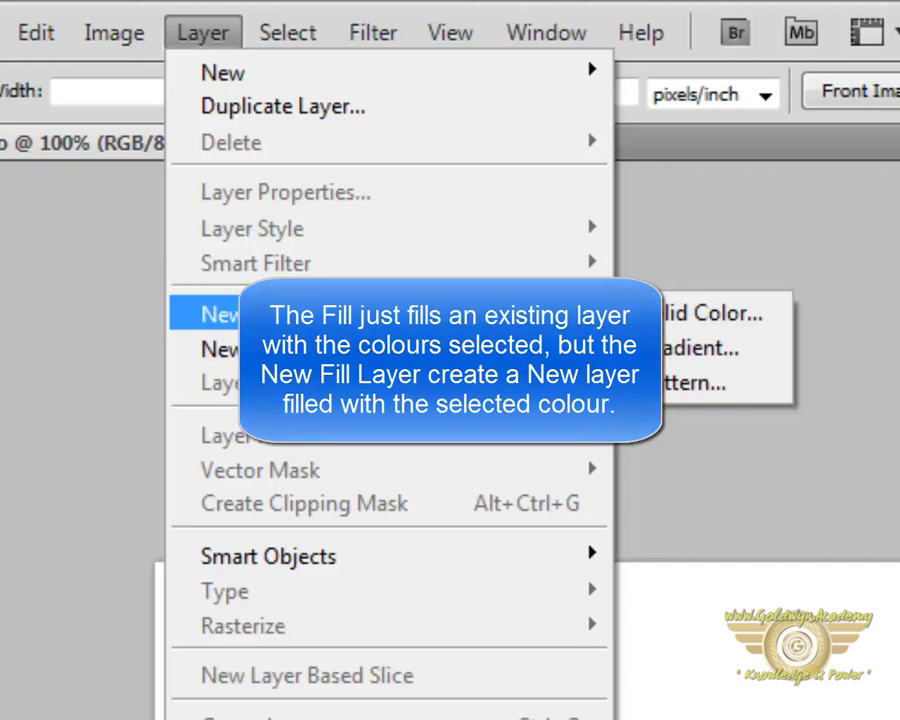
Select the entire canvas and deselect it again
mouse_move(297, 47)
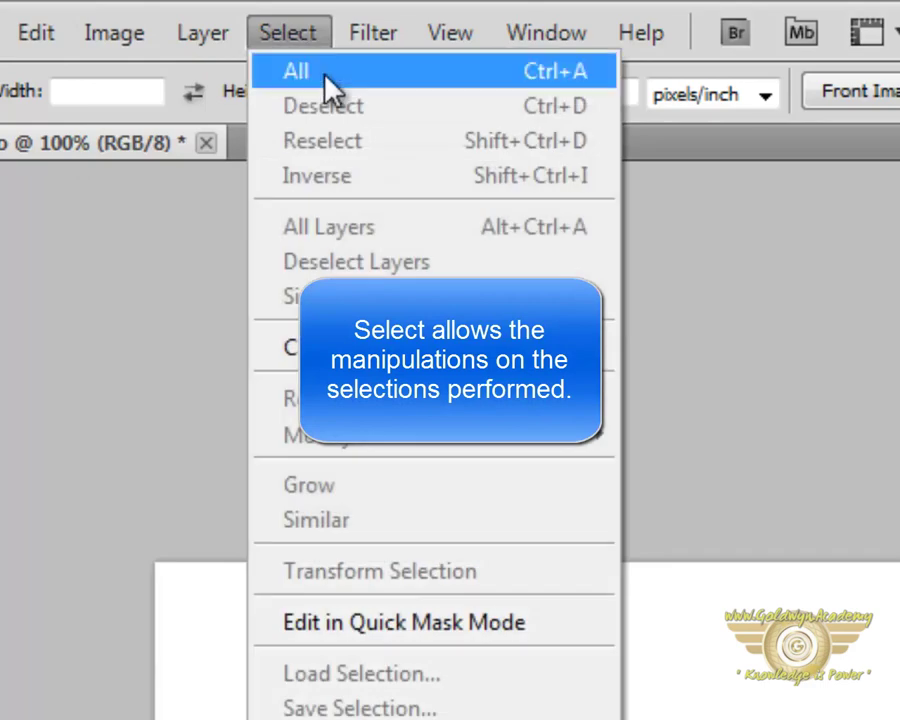
click(326, 78)
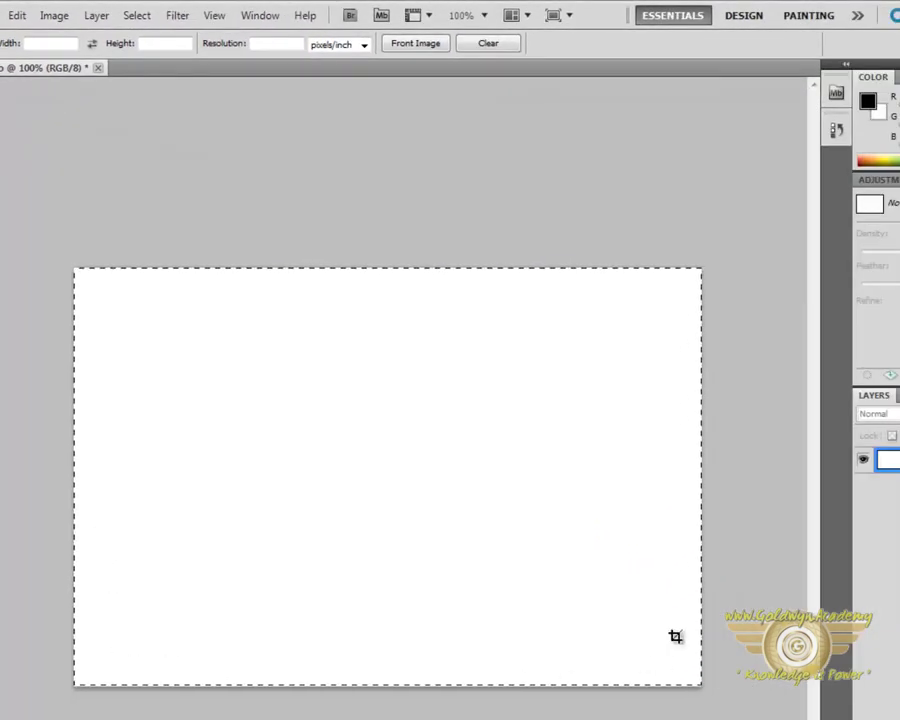
click(136, 18)
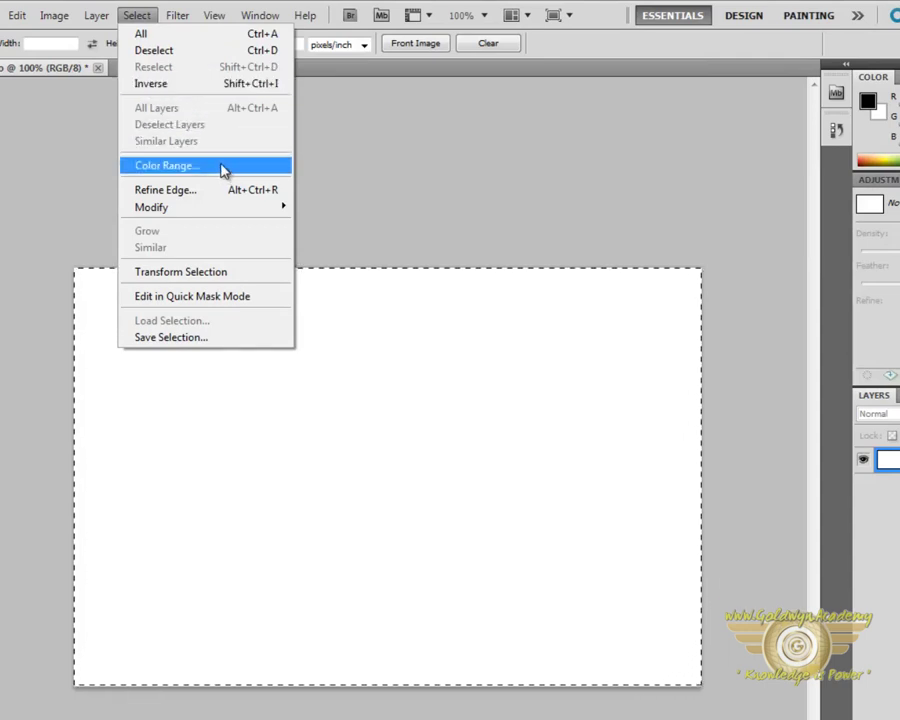
click(177, 52)
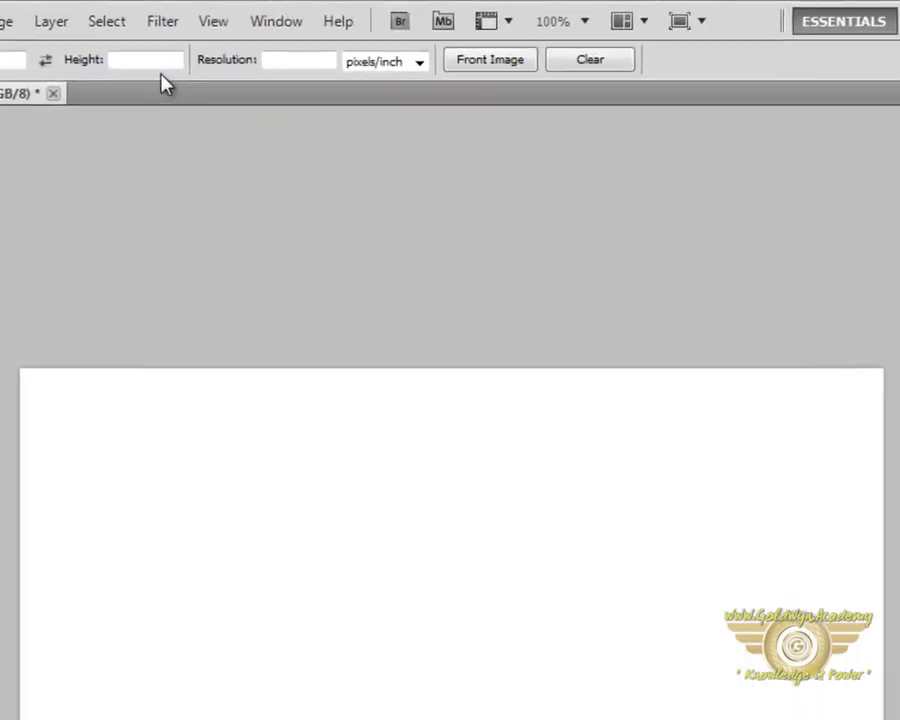
Zoom in on the canvas to 200%
click(222, 44)
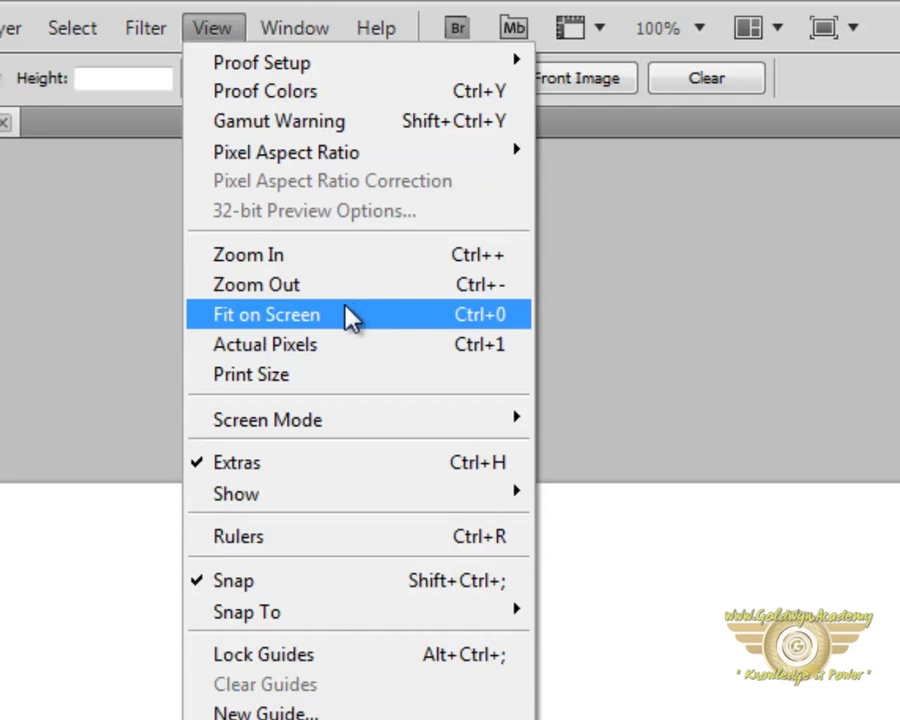
click(325, 252)
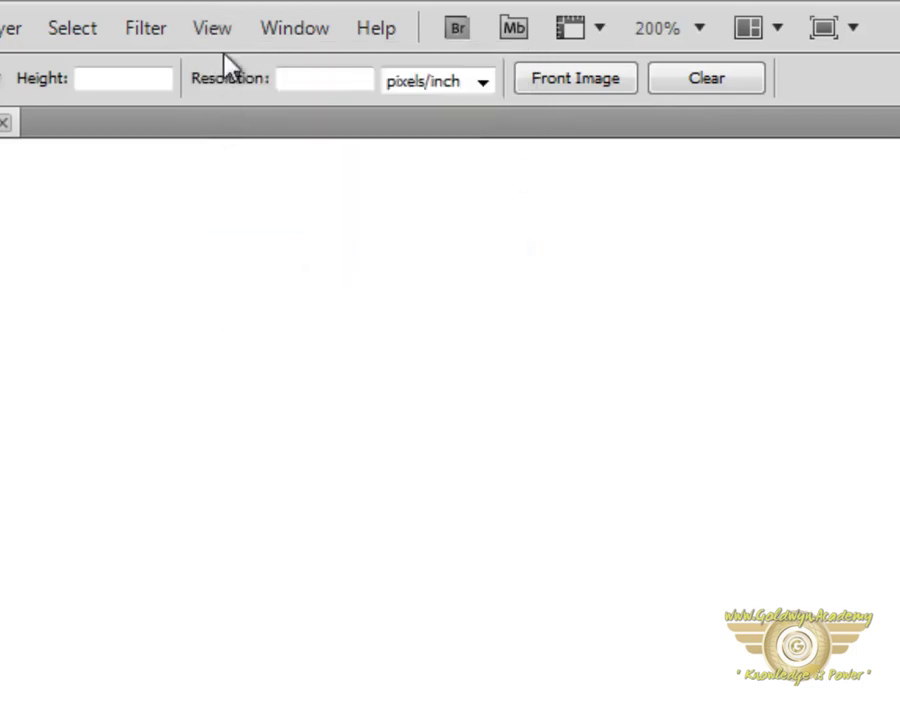
Zoom the canvas out to 100% and fit the whole document on screen
click(211, 27)
click(287, 284)
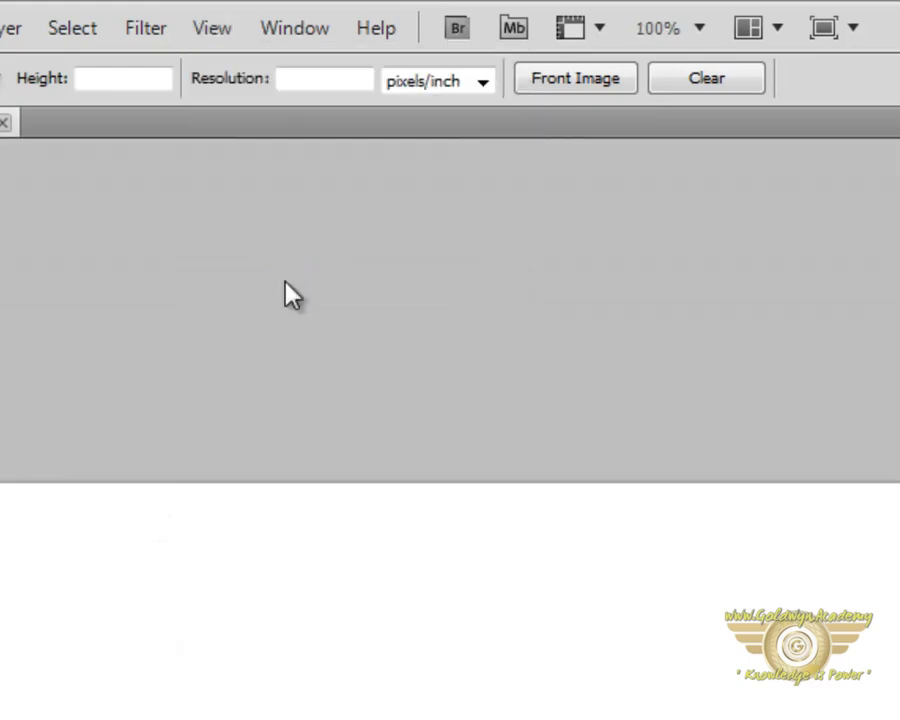
click(209, 28)
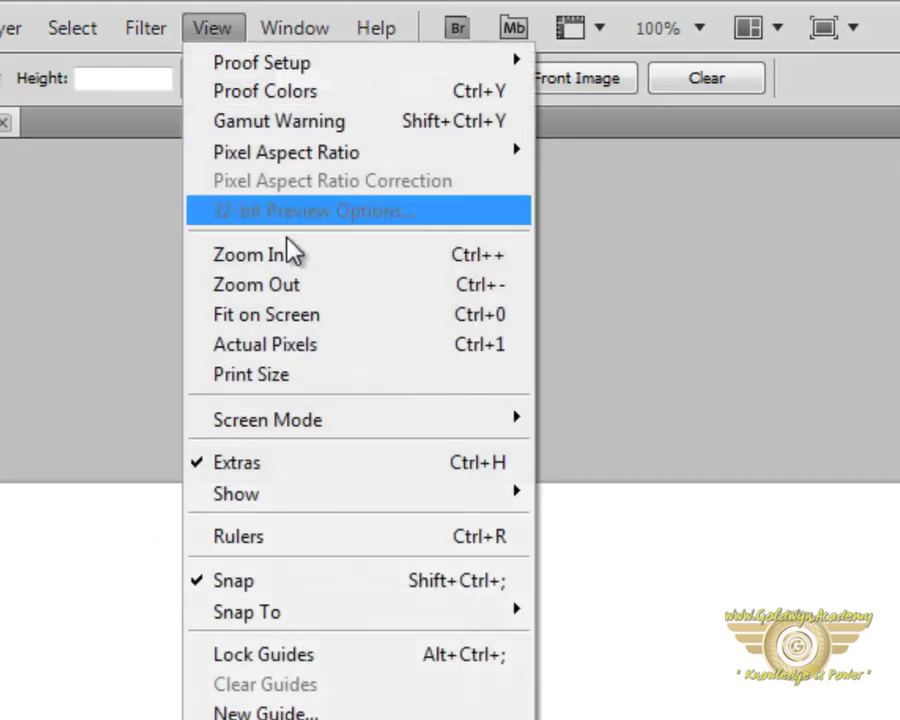
click(292, 314)
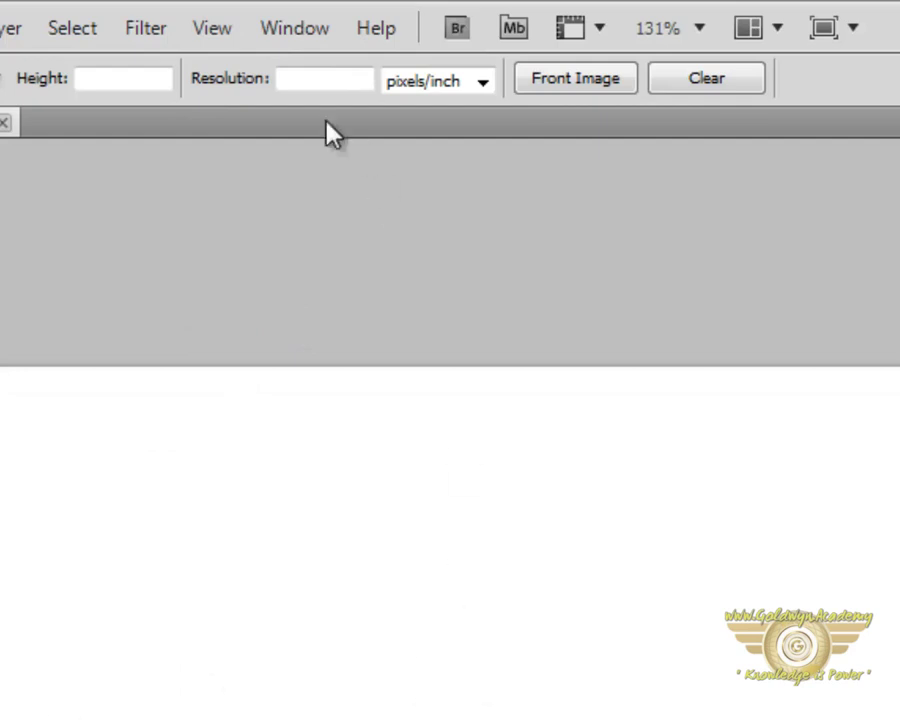
click(306, 32)
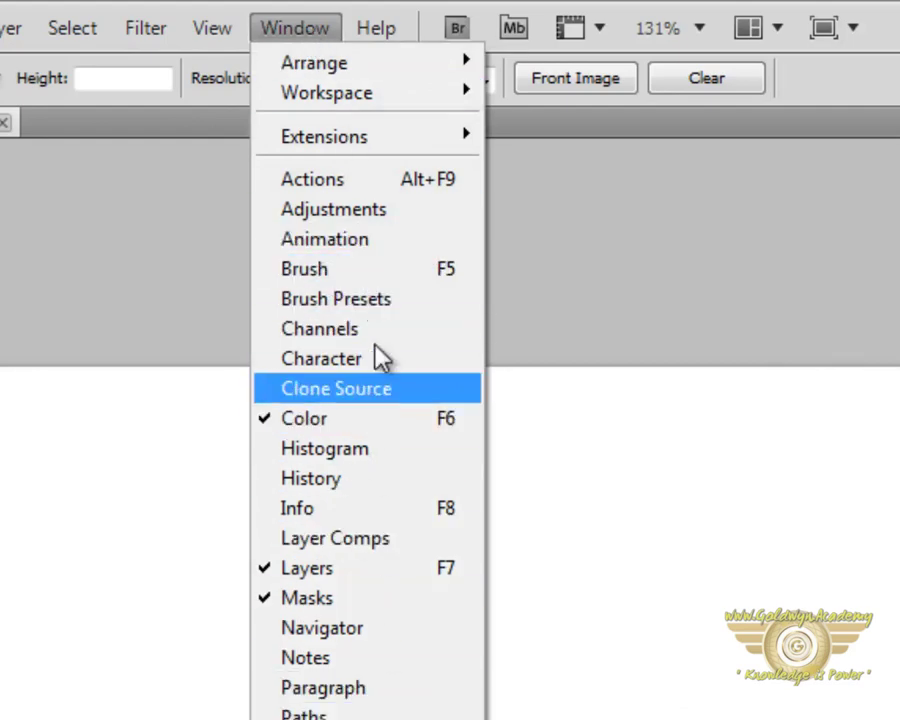
mouse_move(370, 42)
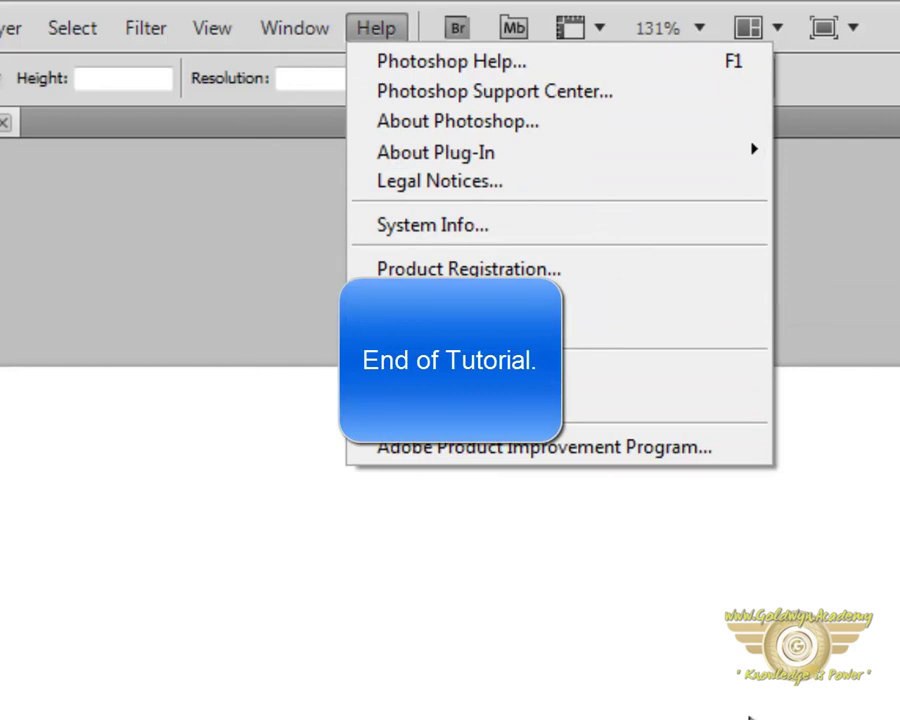
key(Escape)
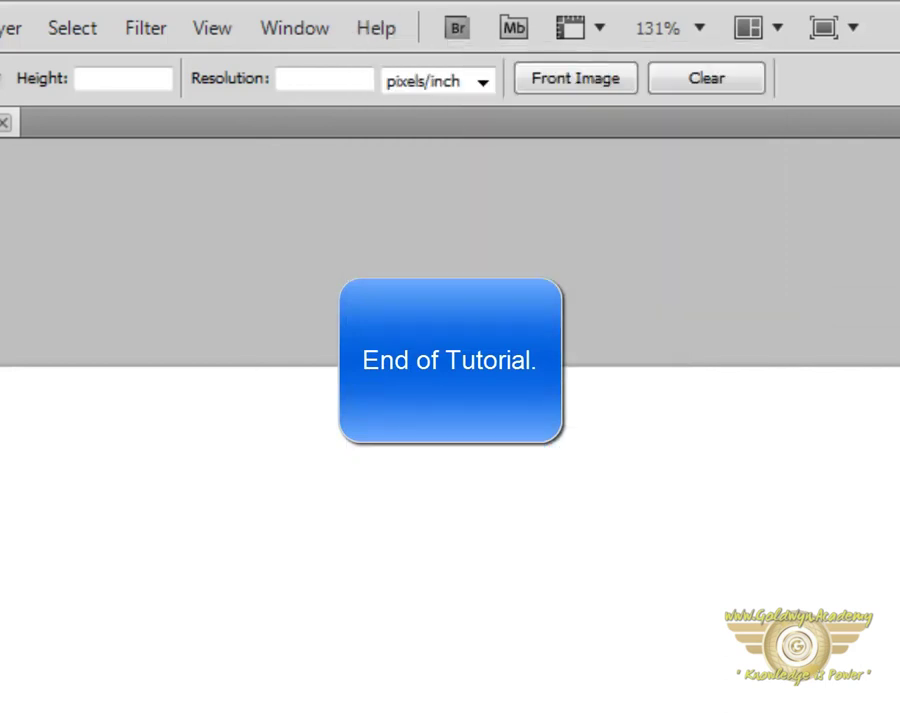